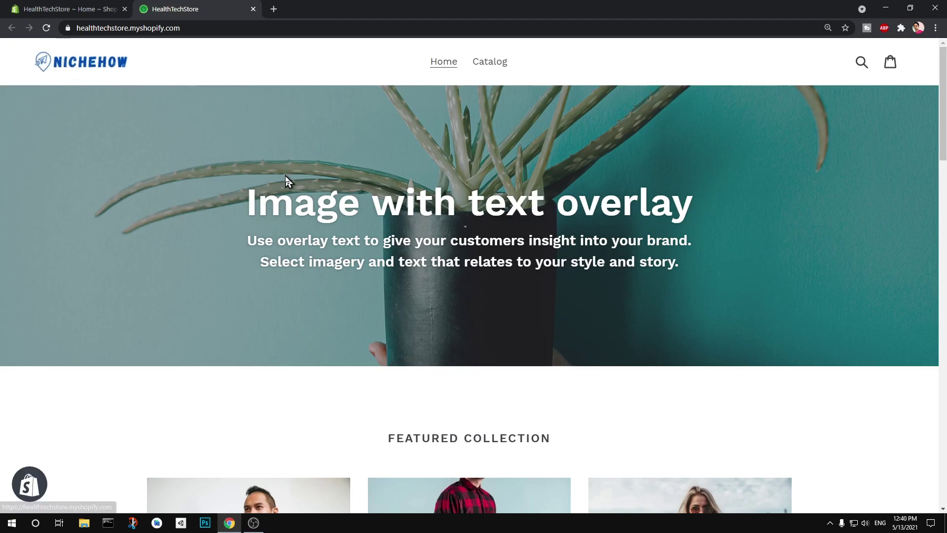
pyautogui.scroll(-10, 311, 169)
pyautogui.scroll(-3, 348, 210)
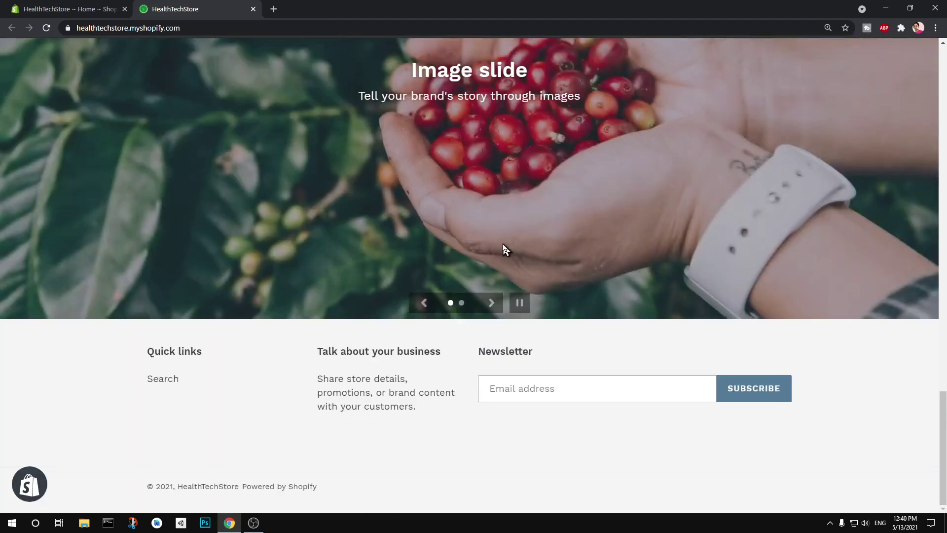
pyautogui.scroll(5, 502, 243)
pyautogui.scroll(8, 503, 244)
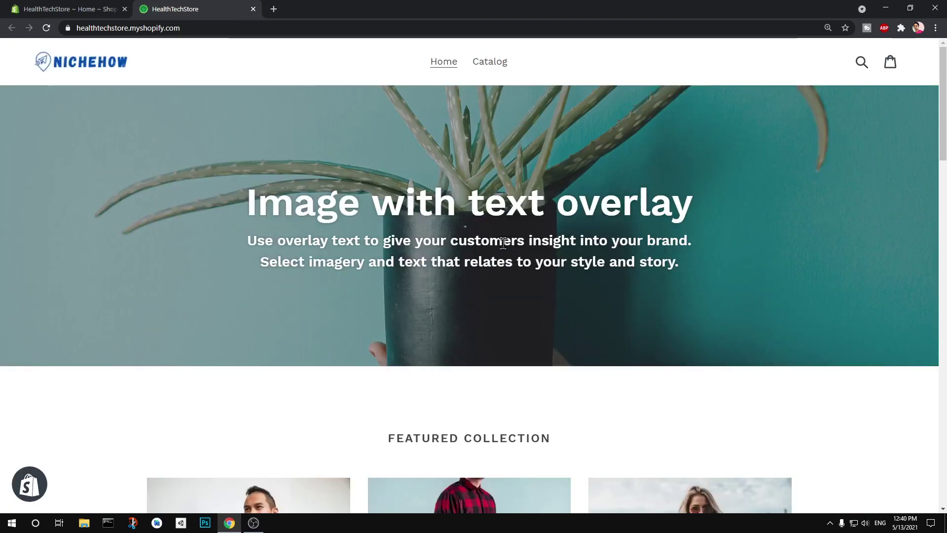
# Step: Open the taskbar calendar, then dismiss it to return to the storefront
pyautogui.click(905, 522)
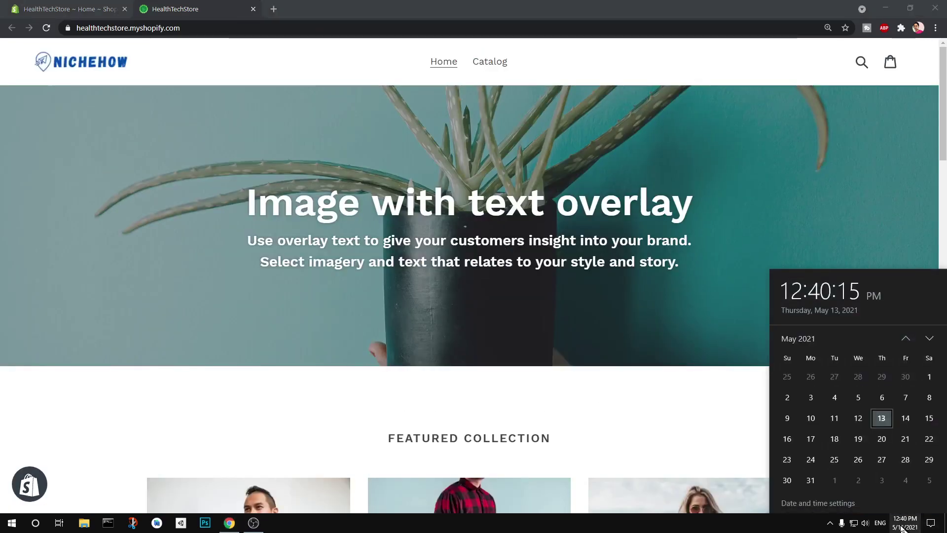
pyautogui.click(663, 290)
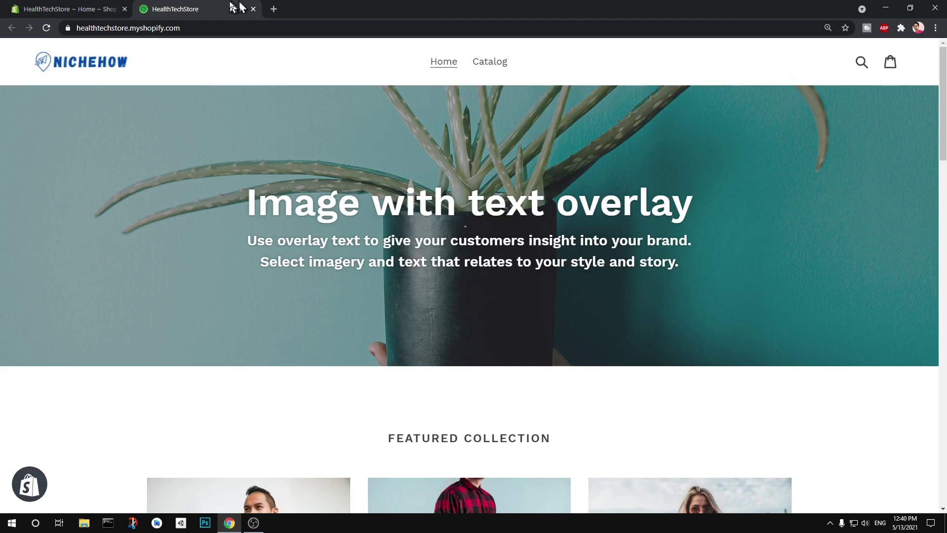
# Step: From admin Home, follow the Customize theme step to Themes and close the storefront tab
pyautogui.click(66, 7)
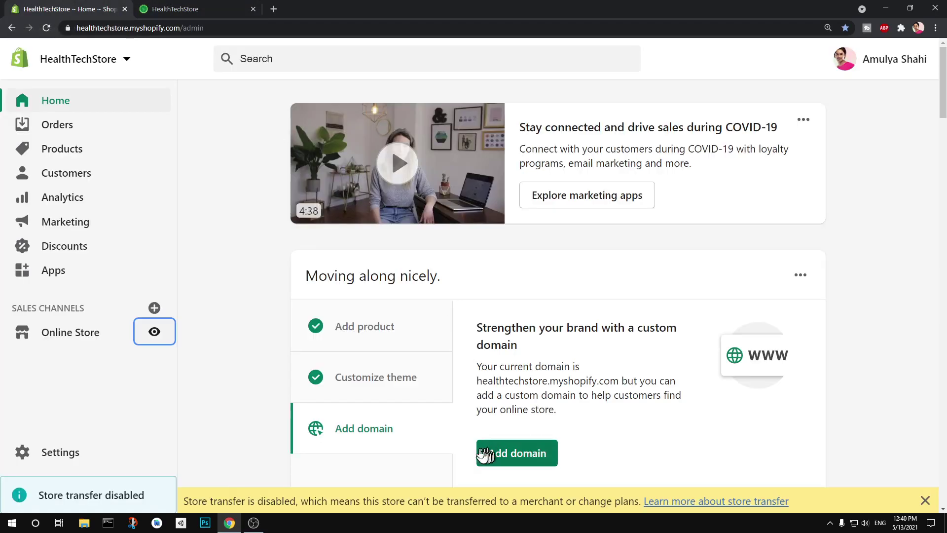
pyautogui.click(366, 379)
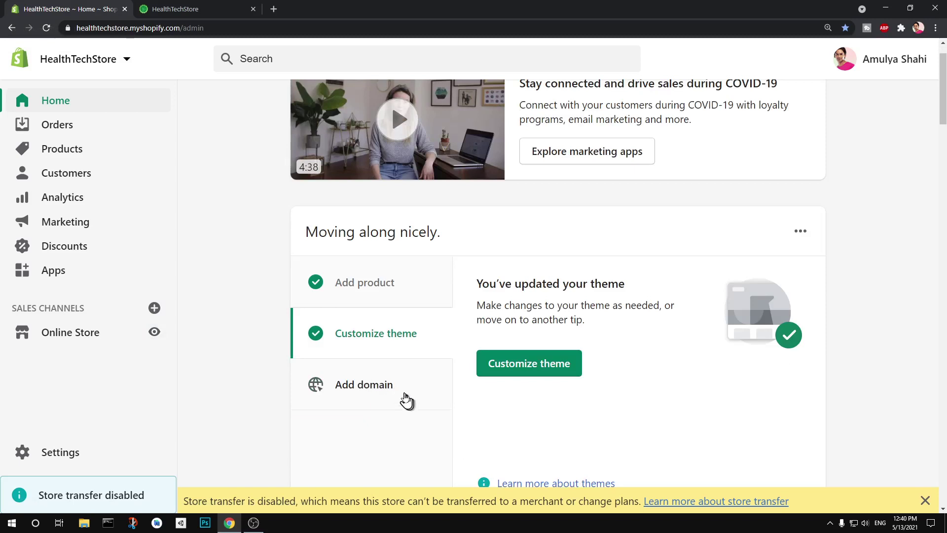
pyautogui.scroll(1, 637, 418)
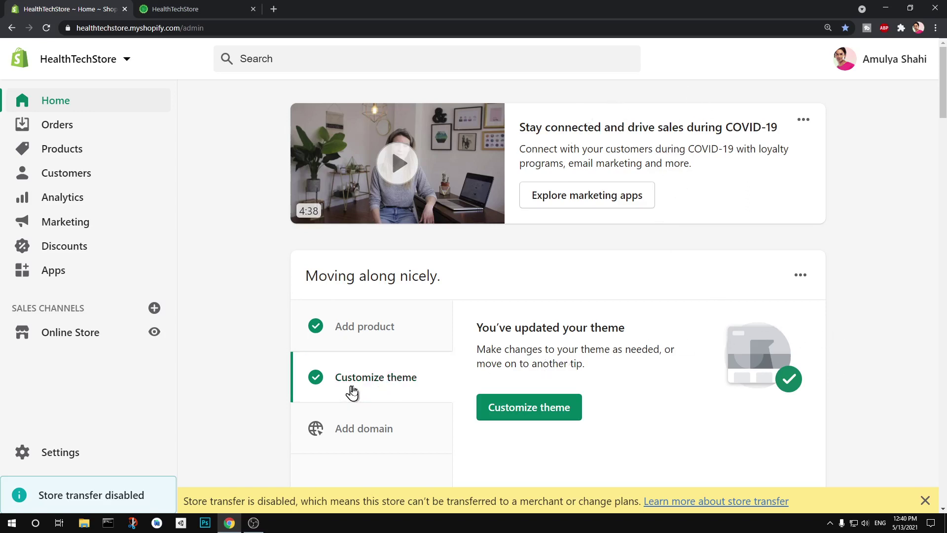
pyautogui.click(567, 415)
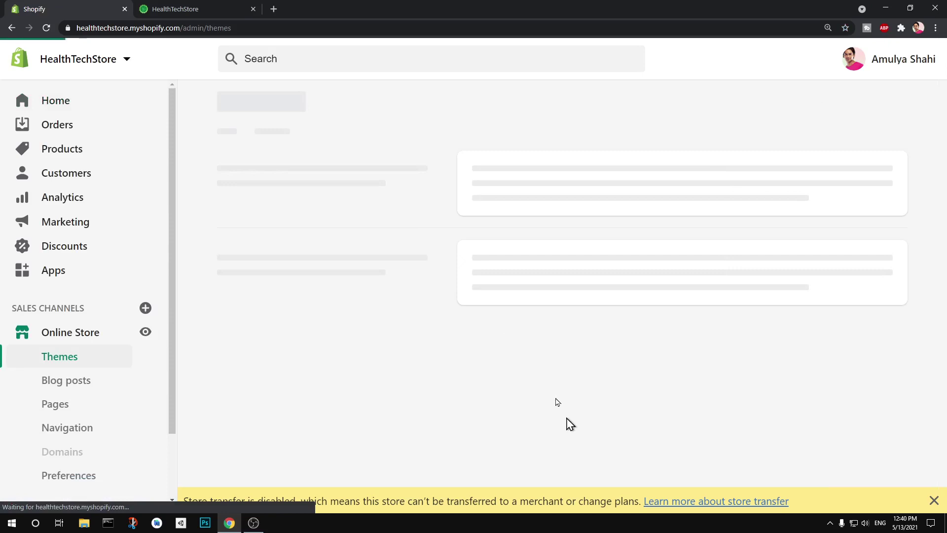
pyautogui.click(254, 10)
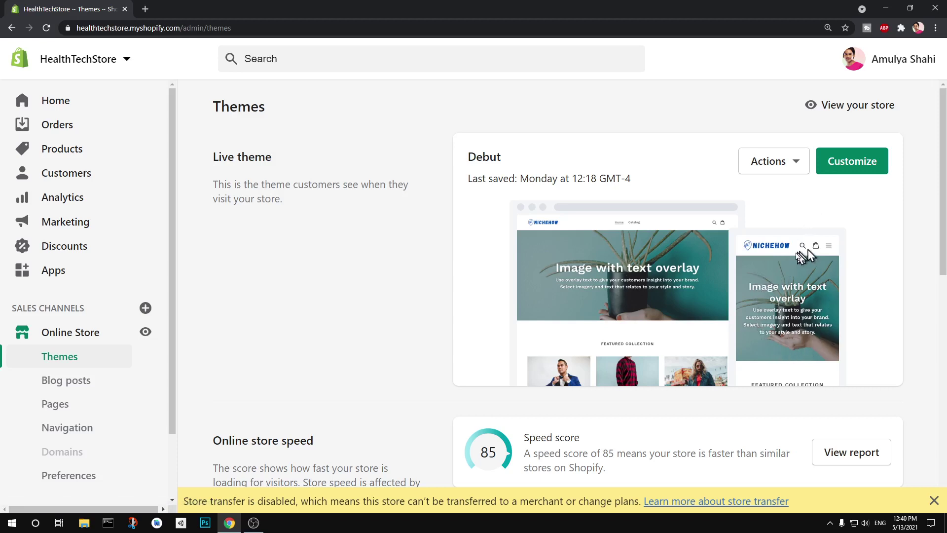
pyautogui.click(834, 155)
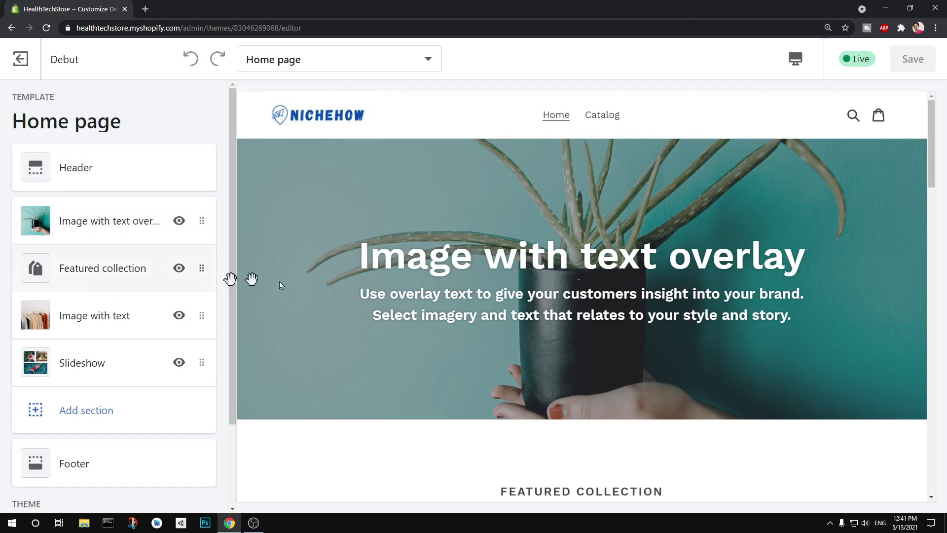
pyautogui.moveTo(930, 184)
pyautogui.mouseDown()
pyautogui.moveTo(944, 246)
pyautogui.moveTo(943, 233)
pyautogui.moveTo(945, 367)
pyautogui.mouseUp()
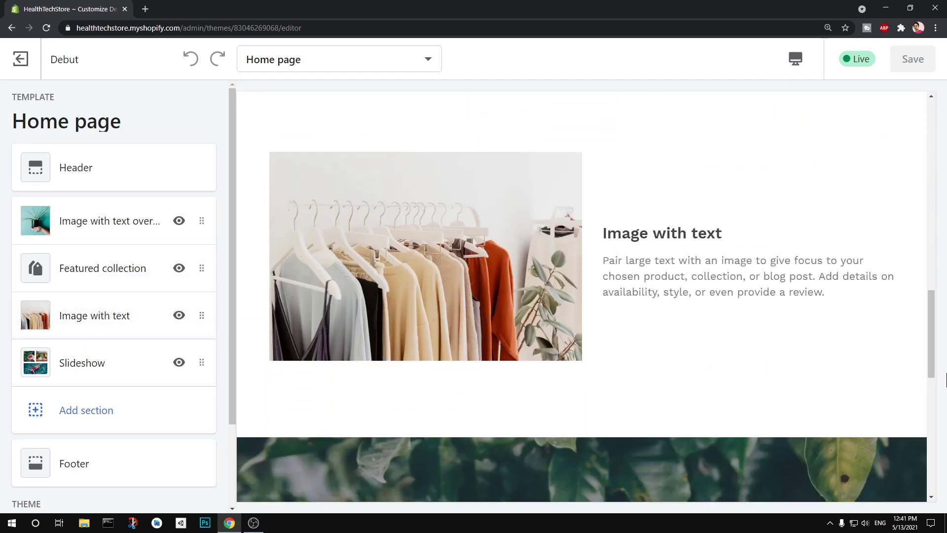
pyautogui.moveTo(941, 356); pyautogui.dragTo(945, 431)
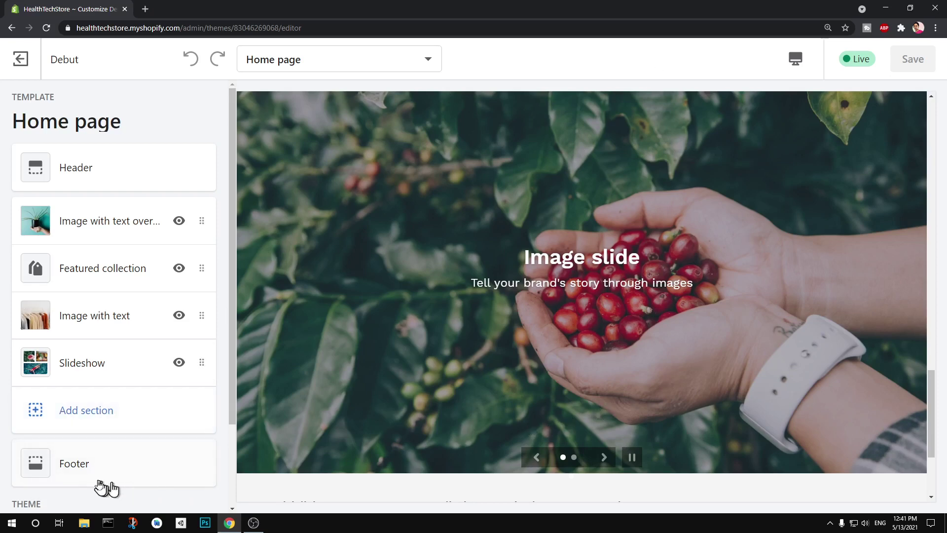
pyautogui.scroll(-1, 474, 426)
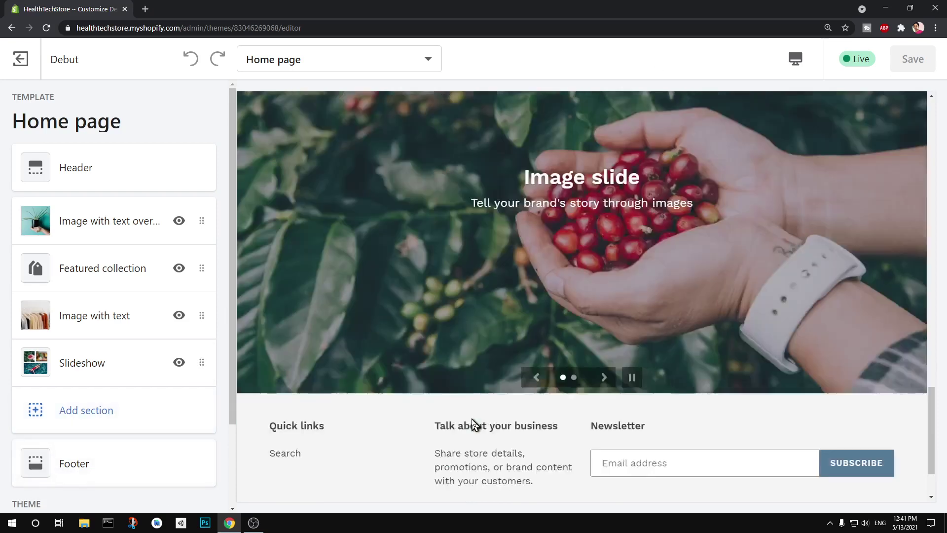
pyautogui.scroll(-1, 473, 425)
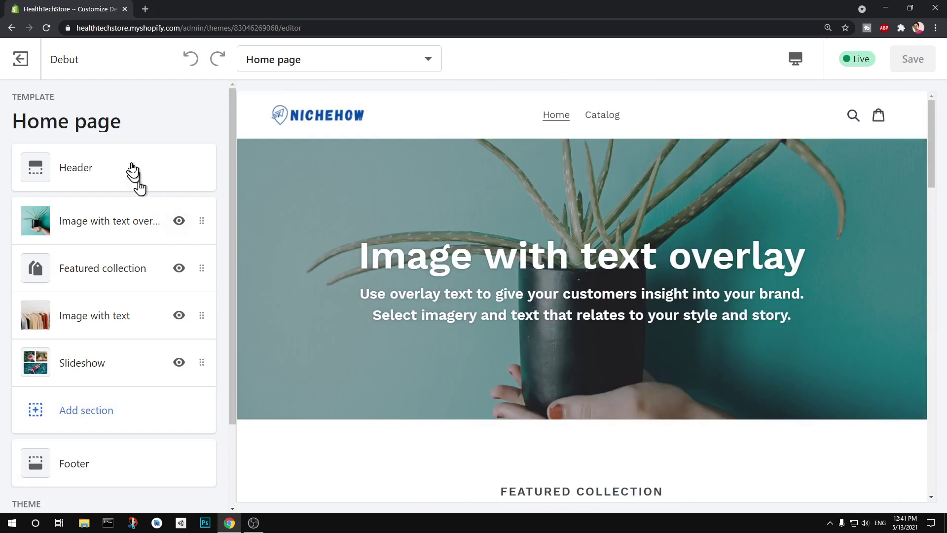
# Step: Set the Header logo alignment to Centered and save
pyautogui.click(133, 169)
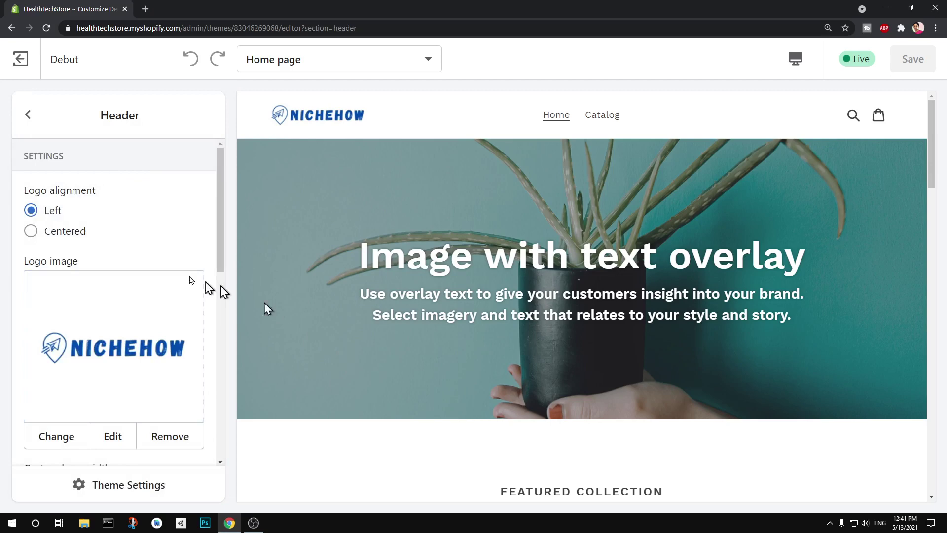
pyautogui.click(55, 238)
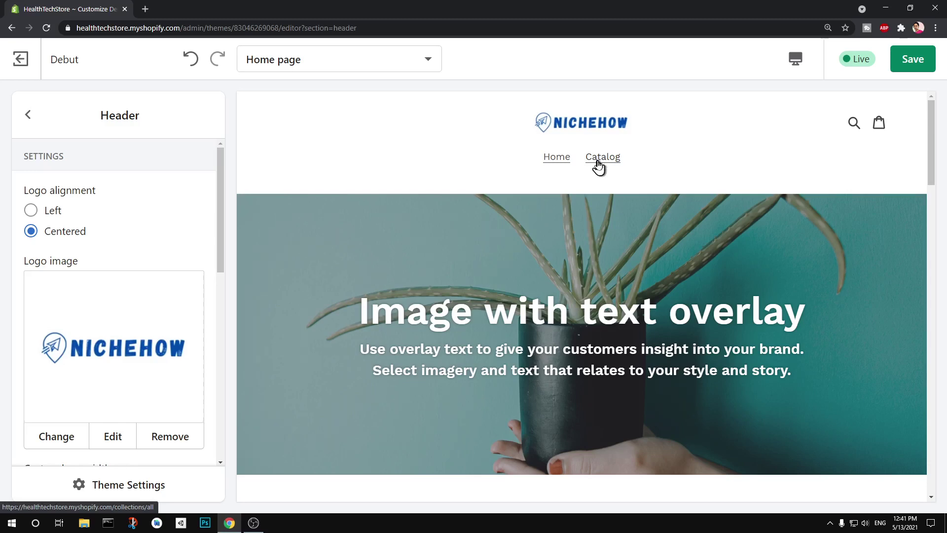
pyautogui.click(922, 68)
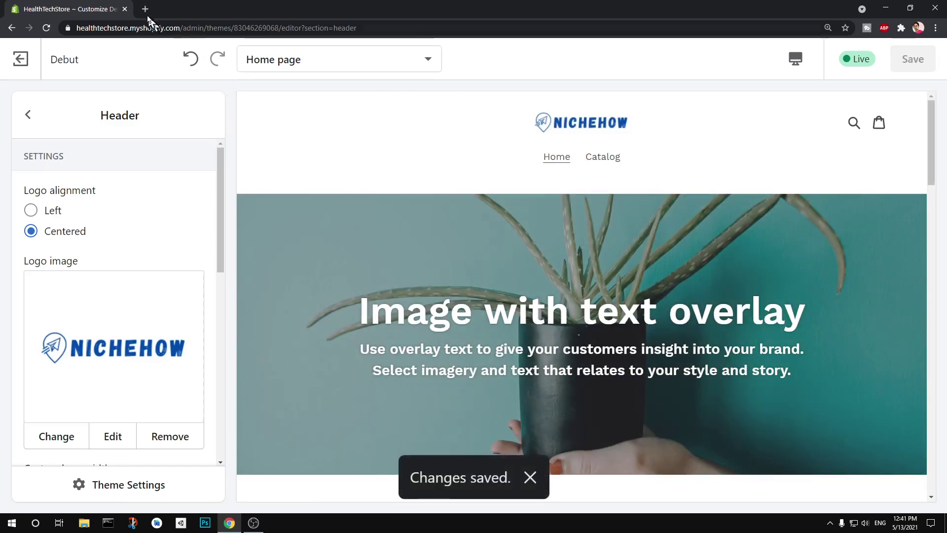
# Step: Copy the store's domain and open it in a new browser tab
pyautogui.moveTo(181, 28); pyautogui.dragTo(43, 26)
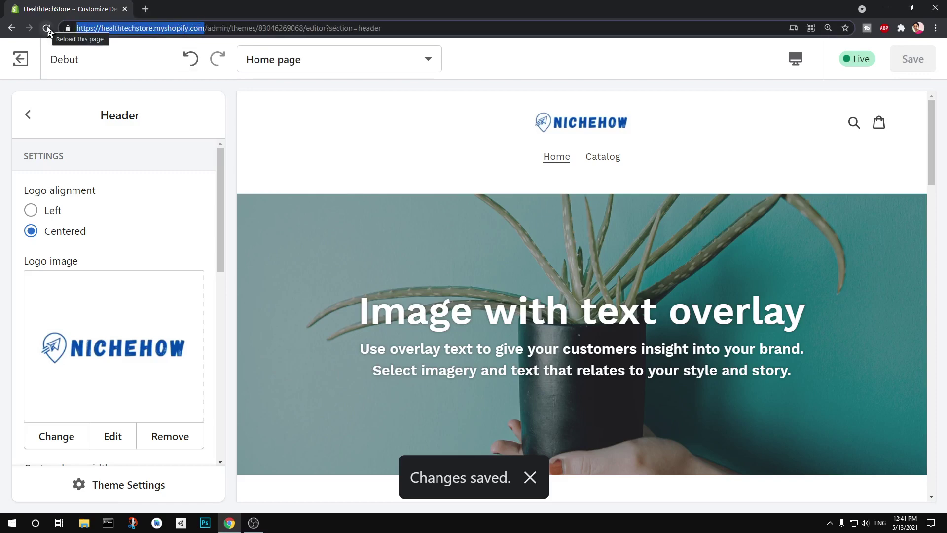
pyautogui.click(145, 8)
pyautogui.click(166, 28)
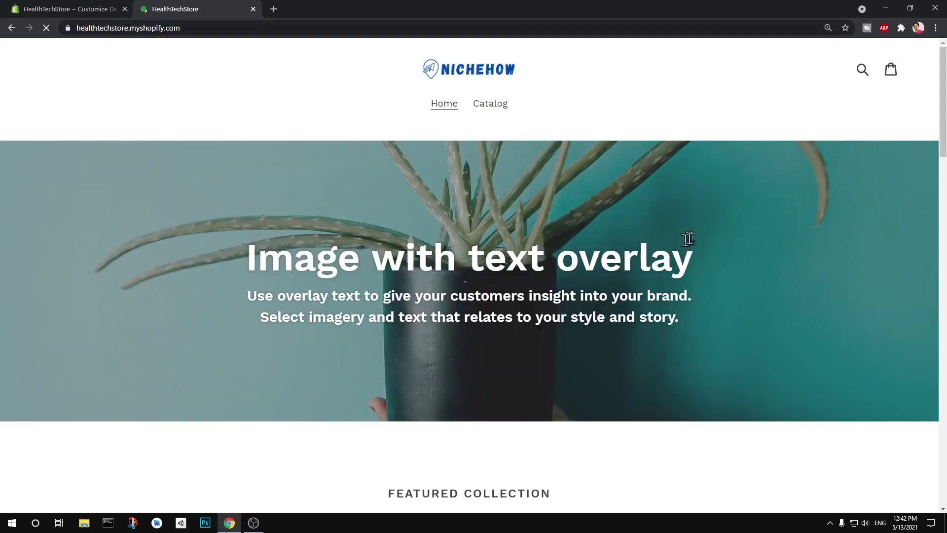
# Step: Check the centered logo at phone width, then re-maximize and return to the editor
pyautogui.click(908, 8)
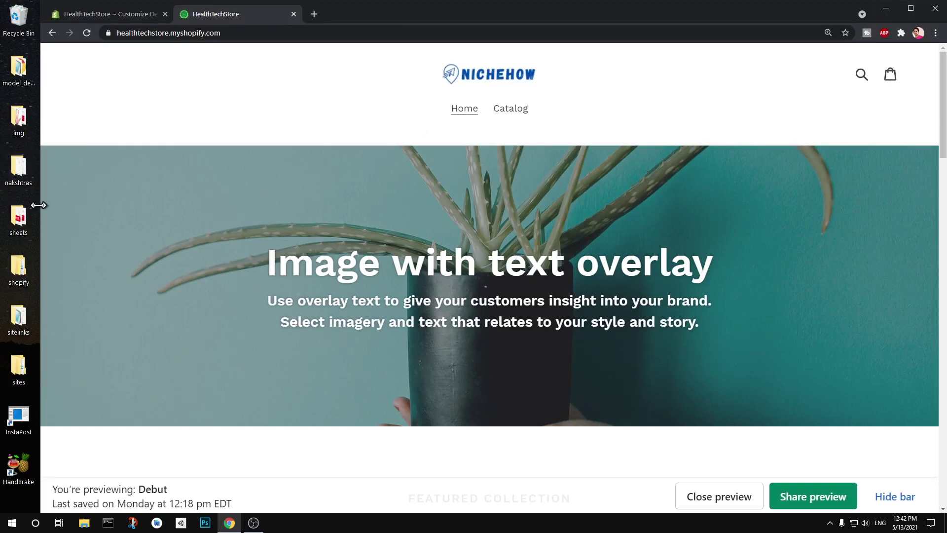
pyautogui.moveTo(38, 205); pyautogui.dragTo(797, 289)
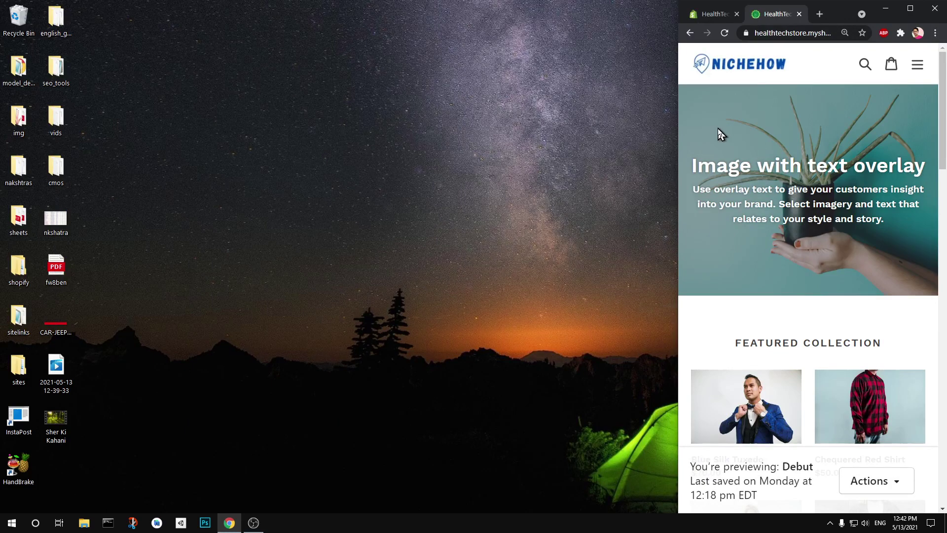
pyautogui.click(909, 10)
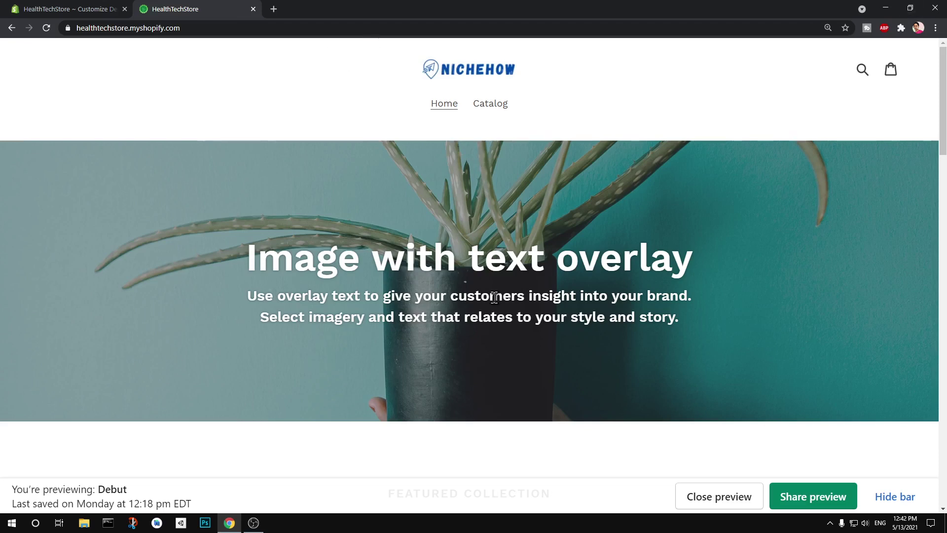
pyautogui.click(64, 7)
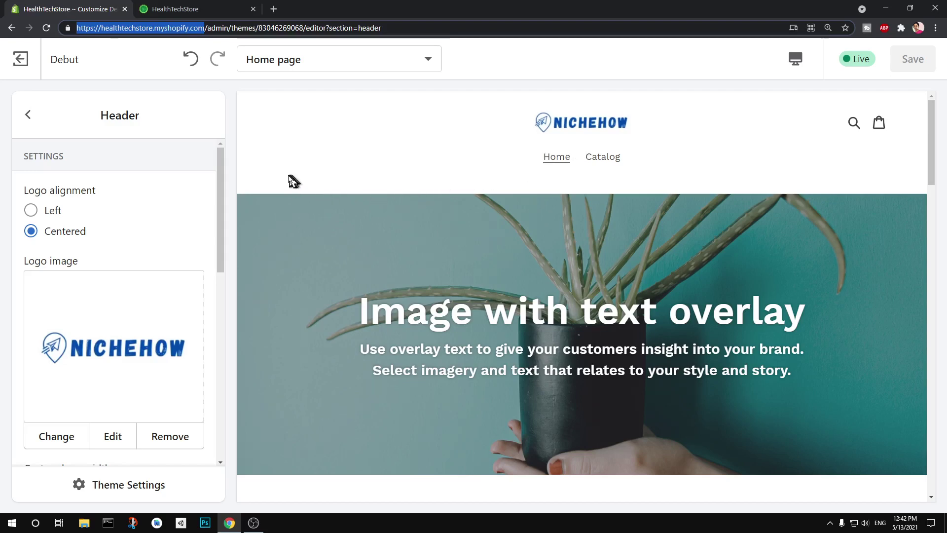
# Step: Switch the Header logo alignment to Left, then reopen Header from the sections list
pyautogui.click(48, 214)
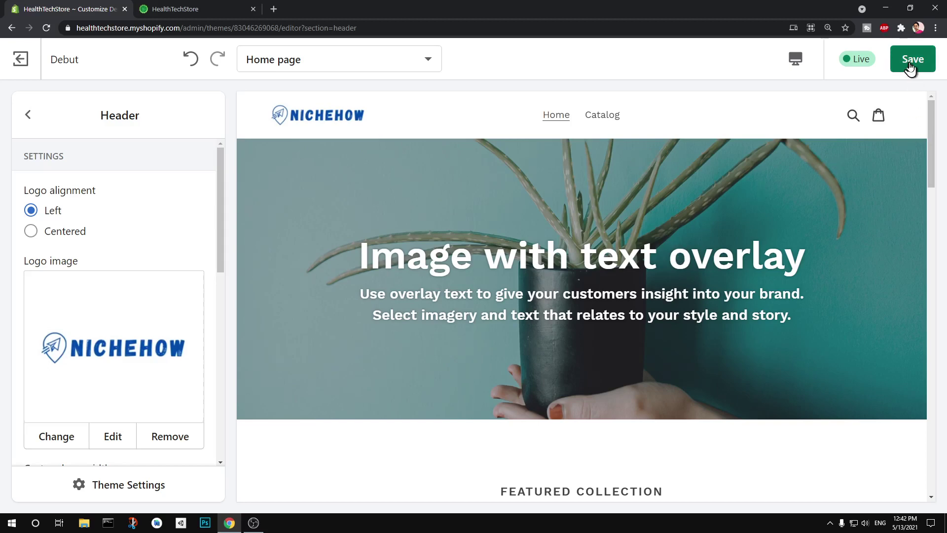
pyautogui.click(30, 116)
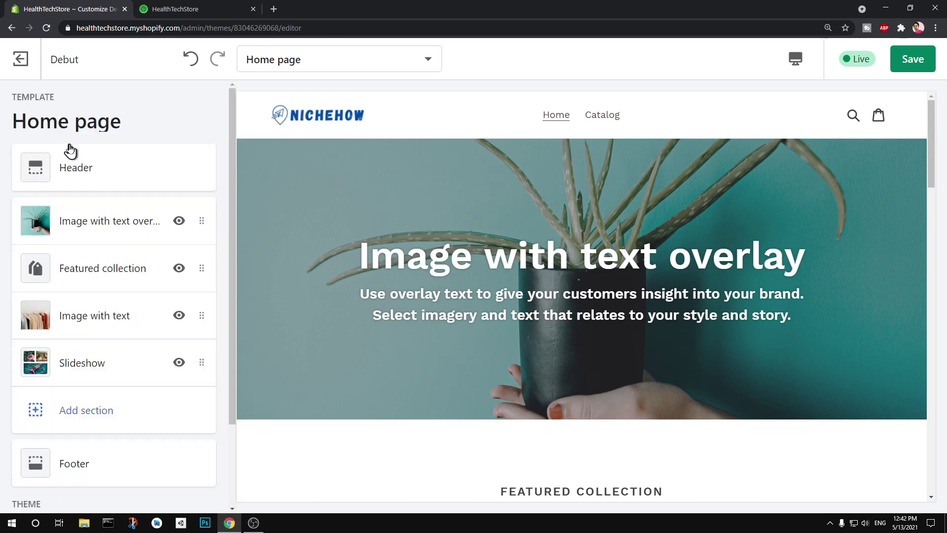
pyautogui.click(85, 173)
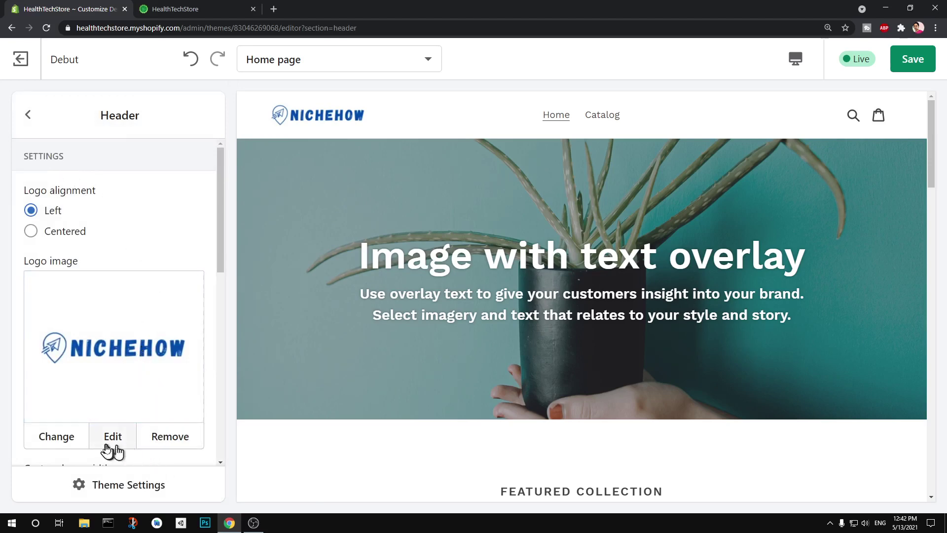
# Step: Remove the NICHEHOW logo image from the Header so the store name shows
pyautogui.click(153, 446)
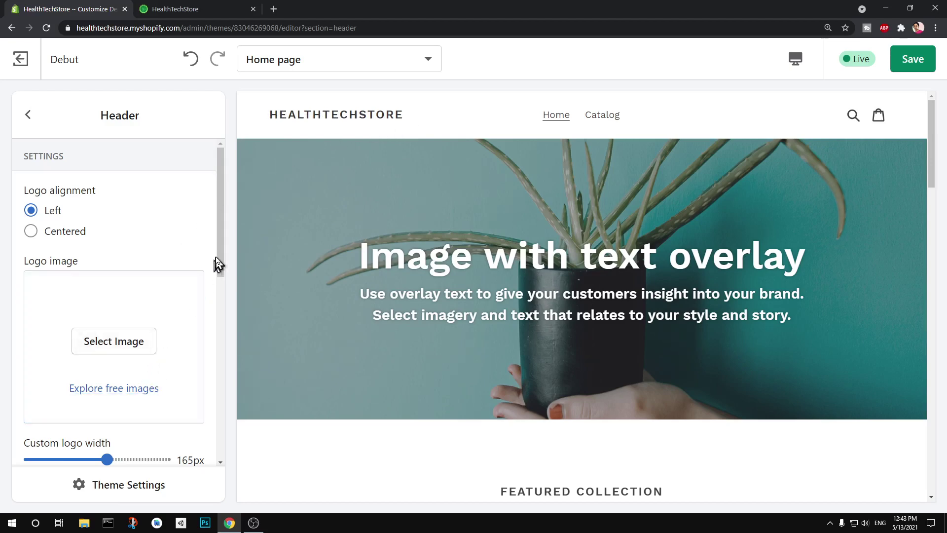
pyautogui.moveTo(220, 258); pyautogui.dragTo(222, 307)
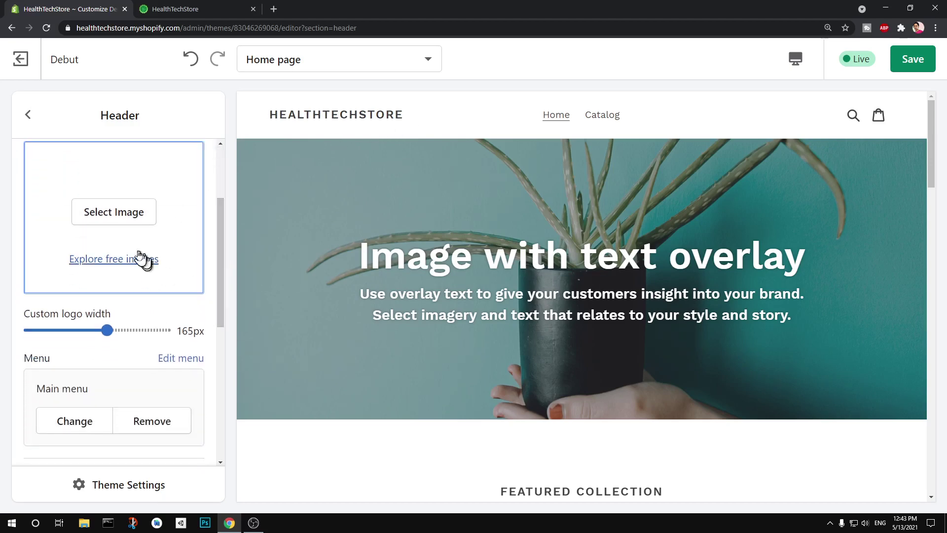
# Step: Open the image library, abandon an upload from the img folder, and pick the NICHEHOW image
pyautogui.click(112, 215)
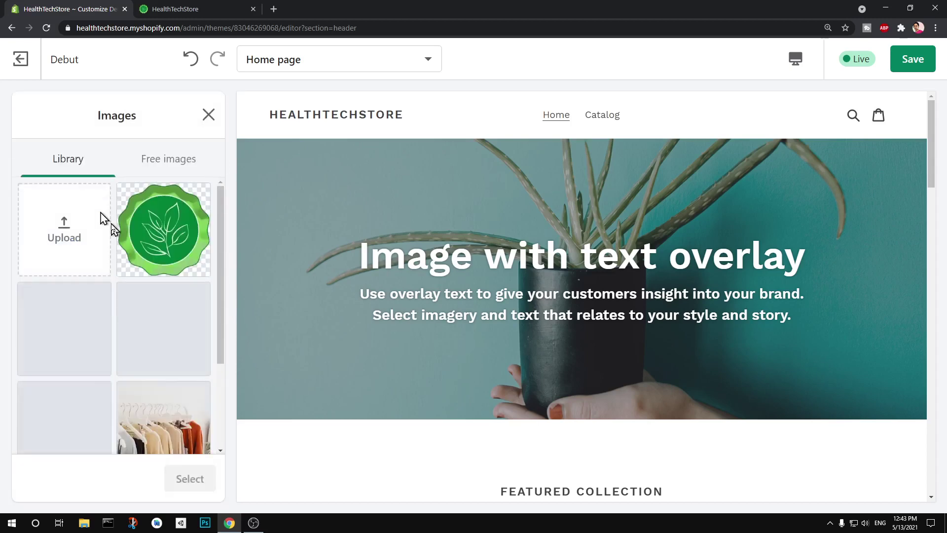
pyautogui.scroll(-2, 154, 317)
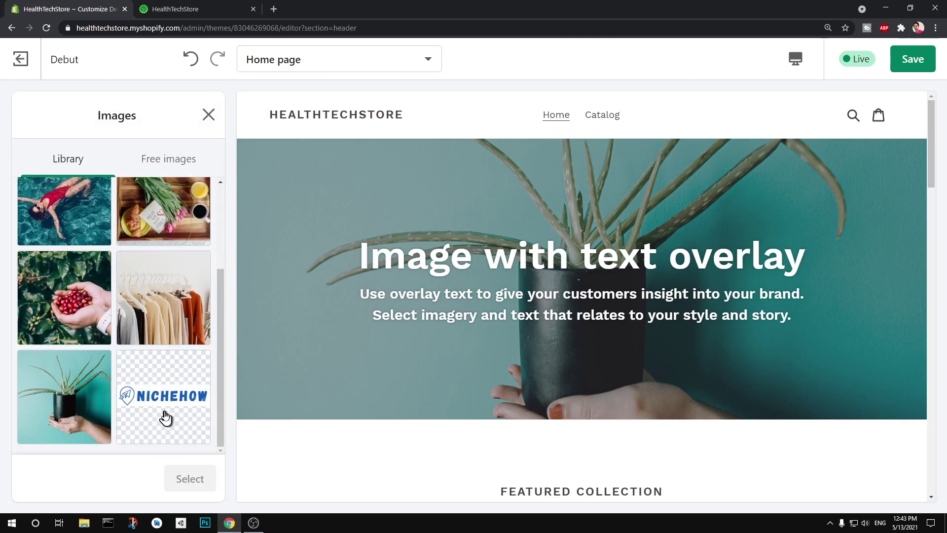
pyautogui.scroll(2, 160, 418)
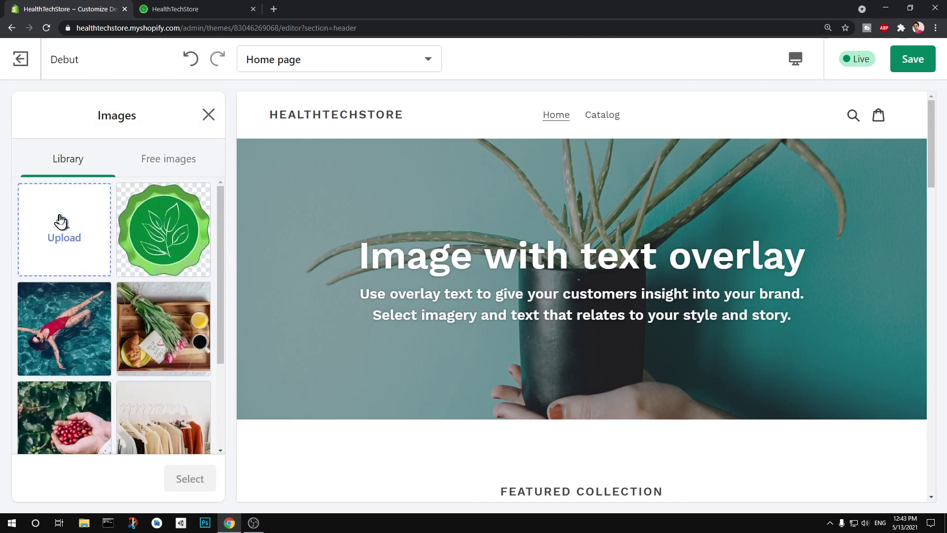
pyautogui.scroll(-2, 159, 337)
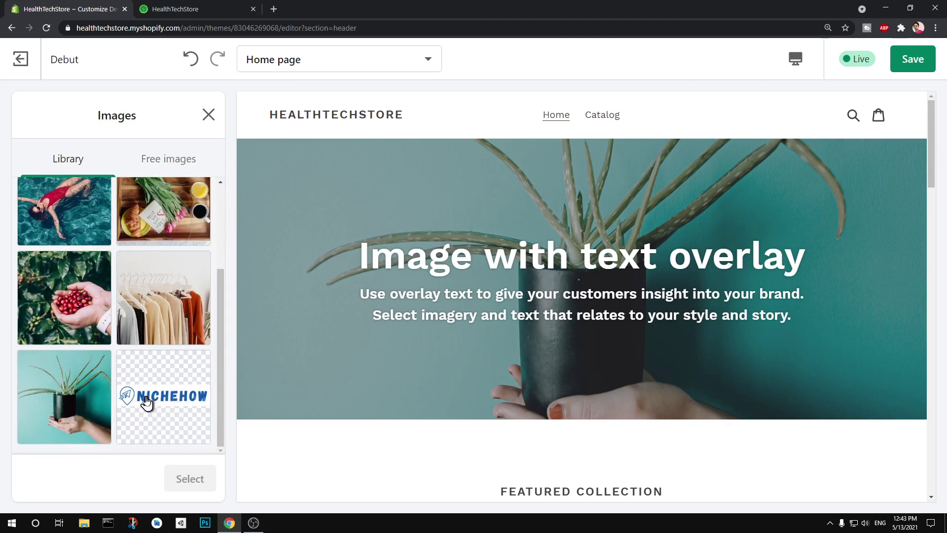
pyautogui.scroll(2, 80, 250)
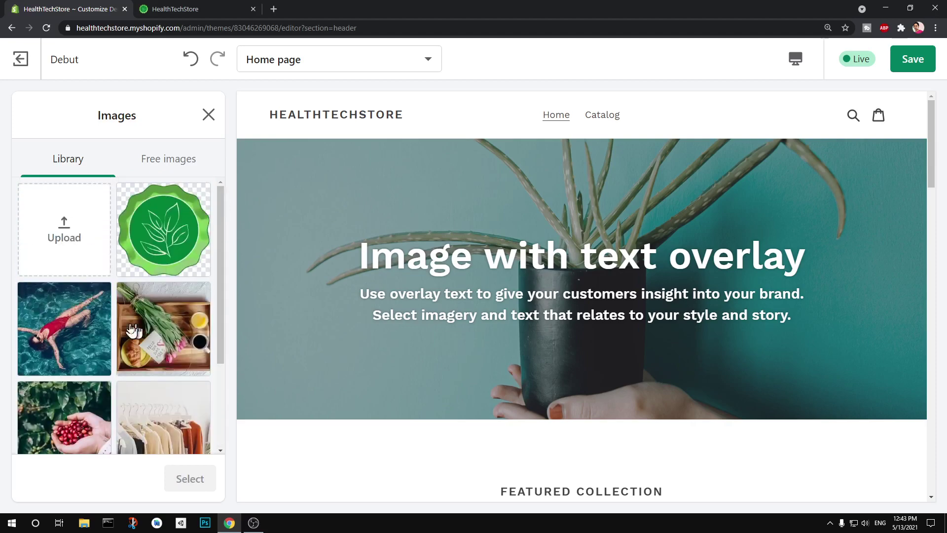
pyautogui.click(82, 248)
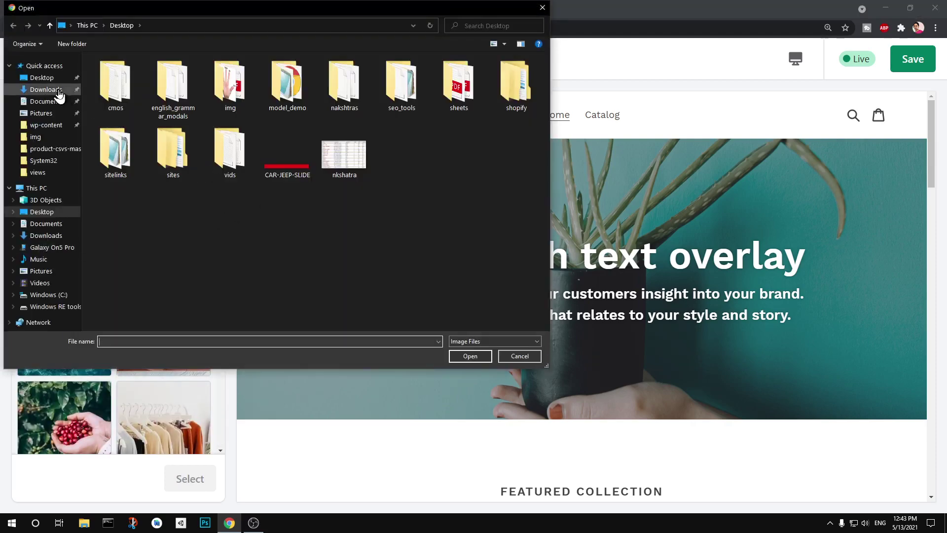
pyautogui.doubleClick(222, 100)
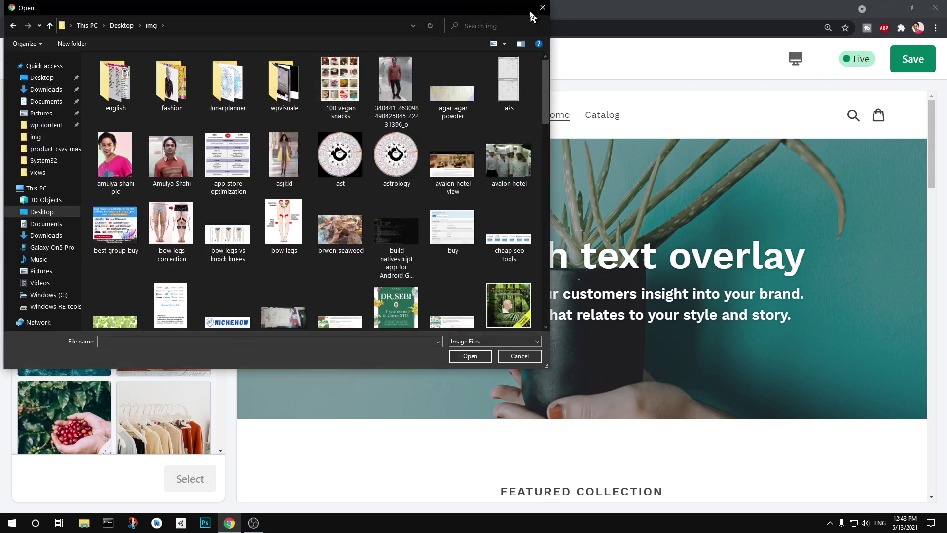
pyautogui.click(542, 8)
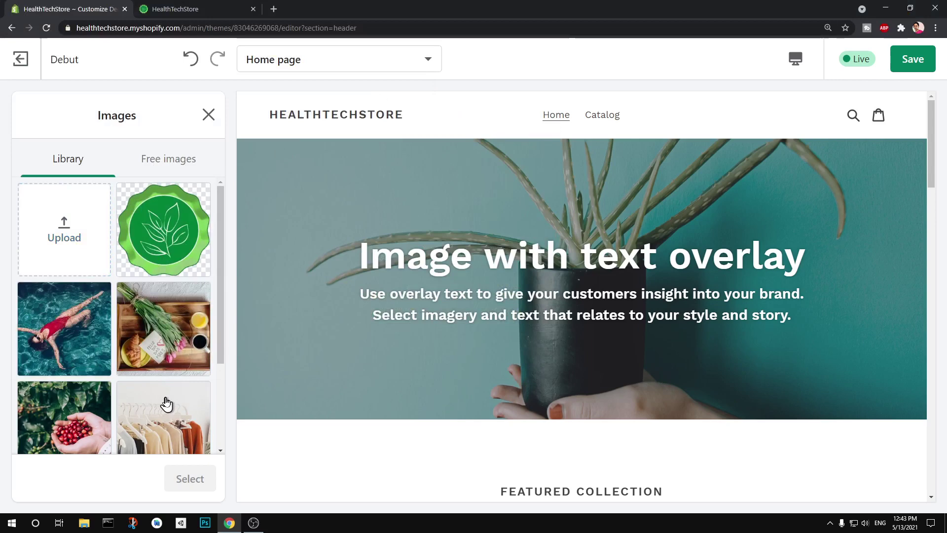
pyautogui.scroll(-2, 166, 402)
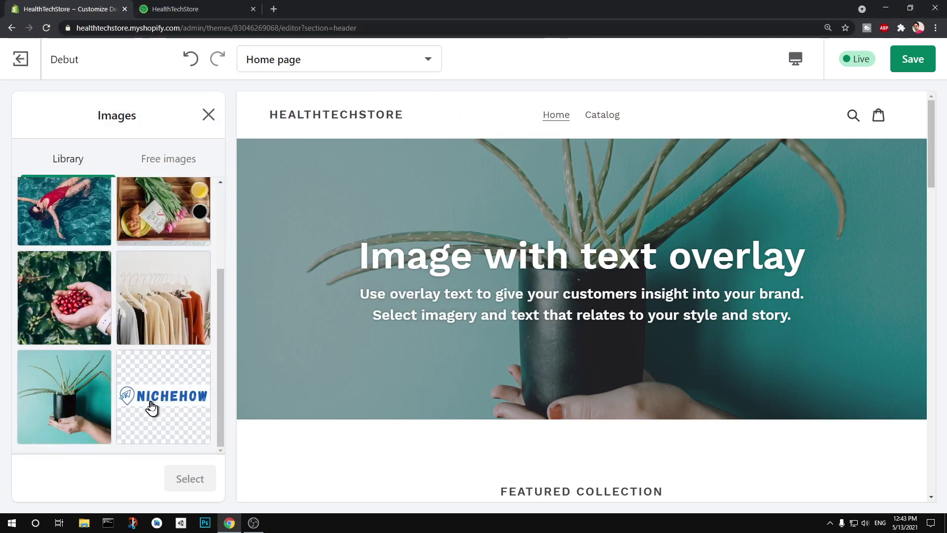
pyautogui.click(151, 407)
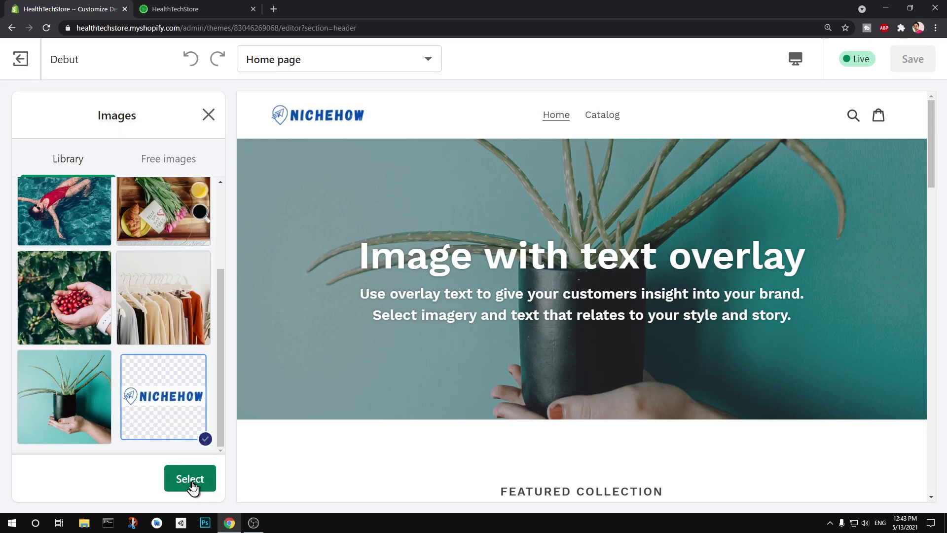
# Step: Apply the NICHEHOW image as the logo and set its custom width to 190px
pyautogui.click(191, 478)
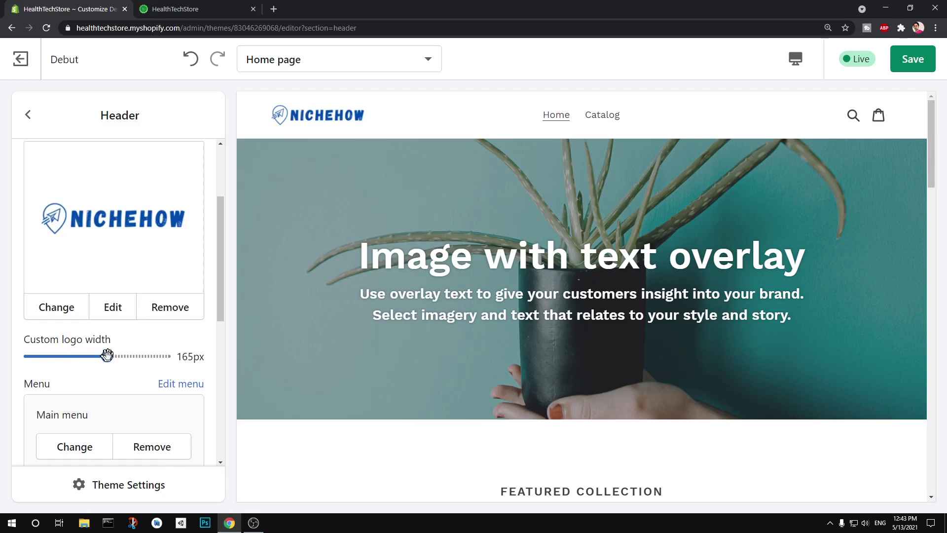
pyautogui.moveTo(105, 357)
pyautogui.mouseDown()
pyautogui.moveTo(50, 358)
pyautogui.moveTo(117, 362)
pyautogui.mouseUp()
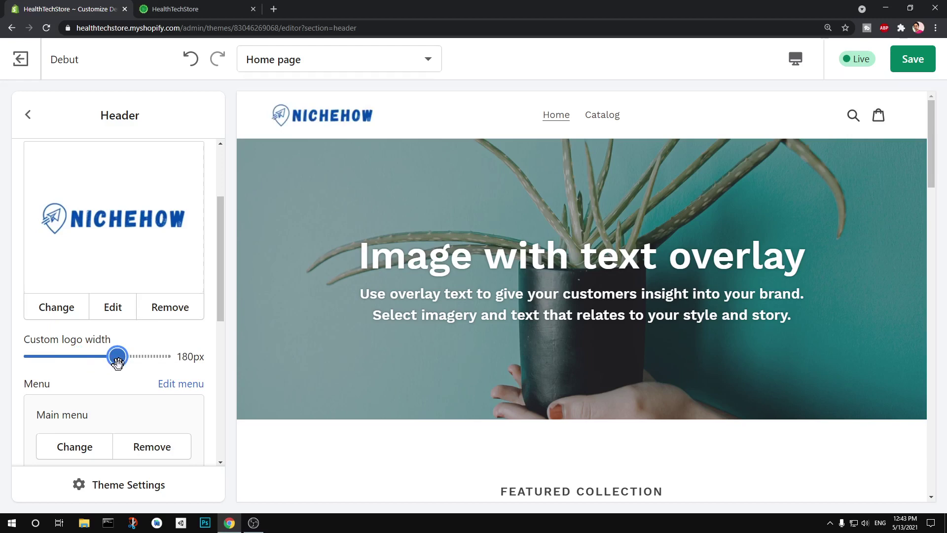
pyautogui.moveTo(117, 361); pyautogui.dragTo(124, 362)
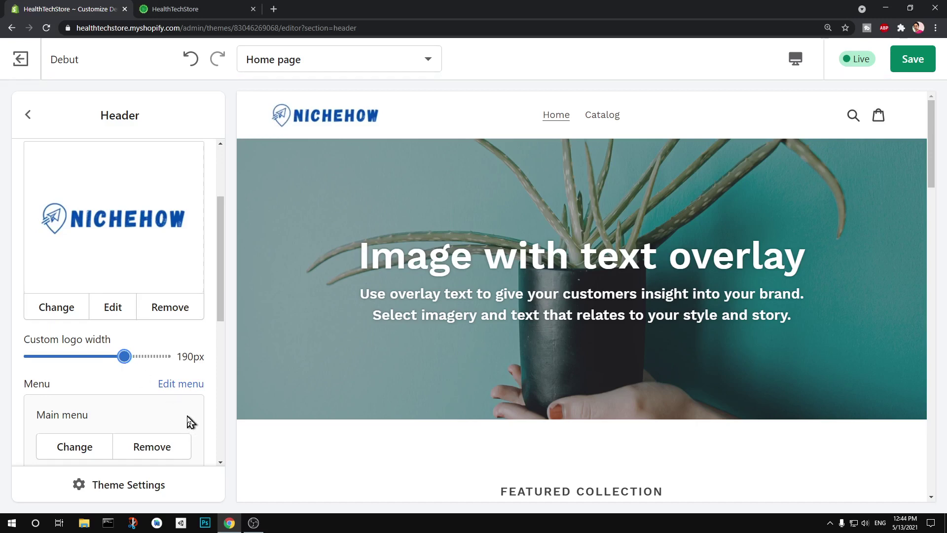
# Step: Give the header logo the image alt text 'nichehow-logo' and save it
pyautogui.click(104, 315)
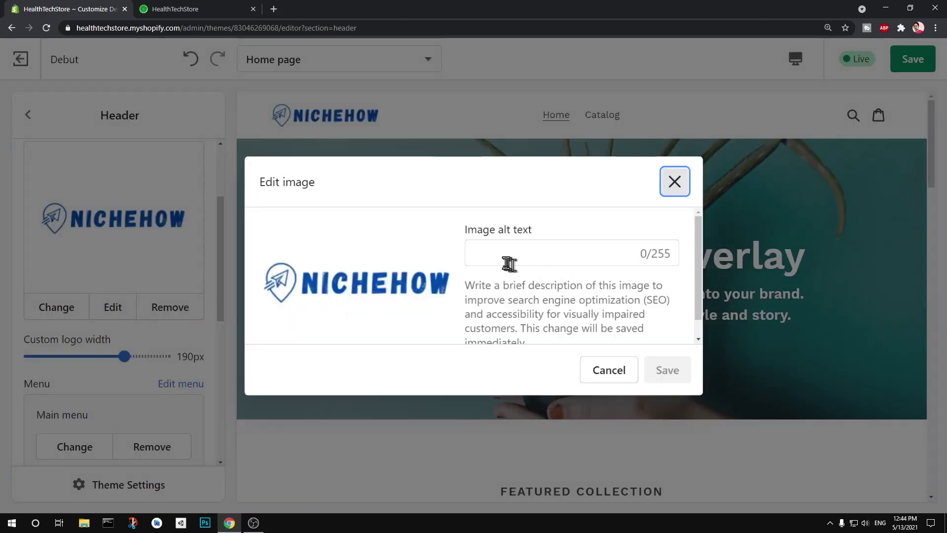
pyautogui.click(557, 249)
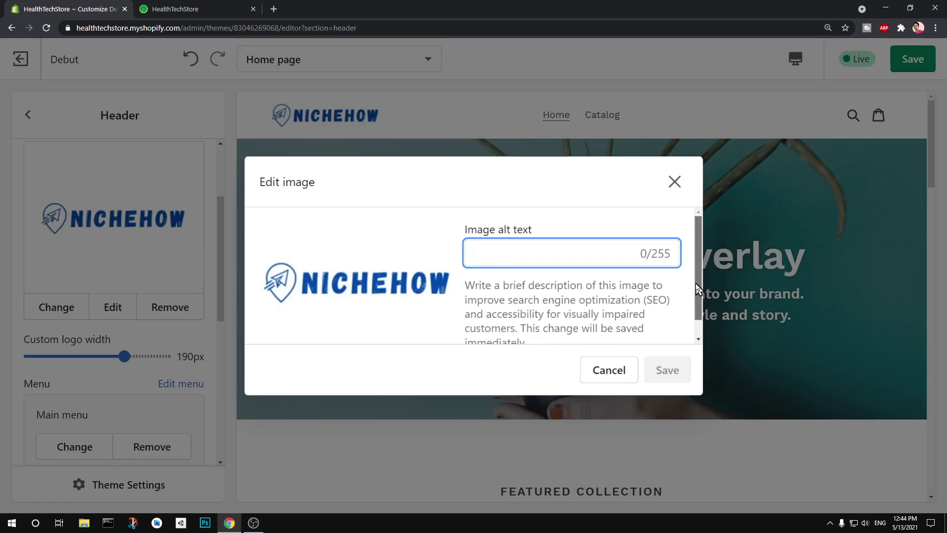
pyautogui.moveTo(697, 292); pyautogui.dragTo(695, 359)
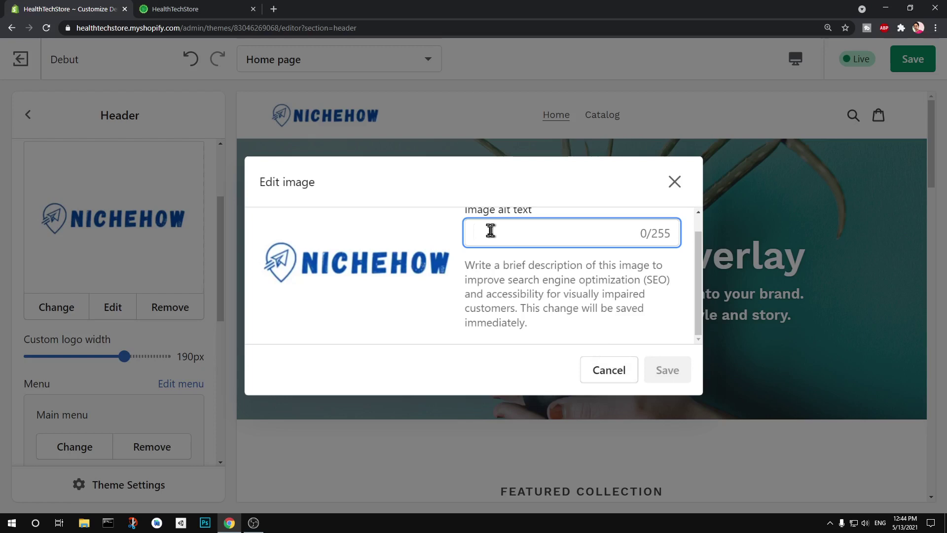
pyautogui.write('nichehow')
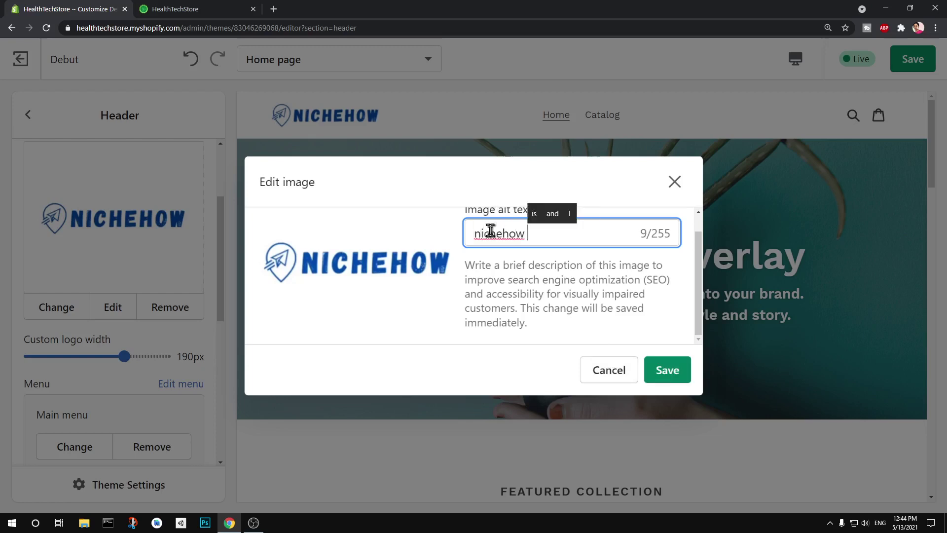
pyautogui.press('BackSpace')
pyautogui.write('log')
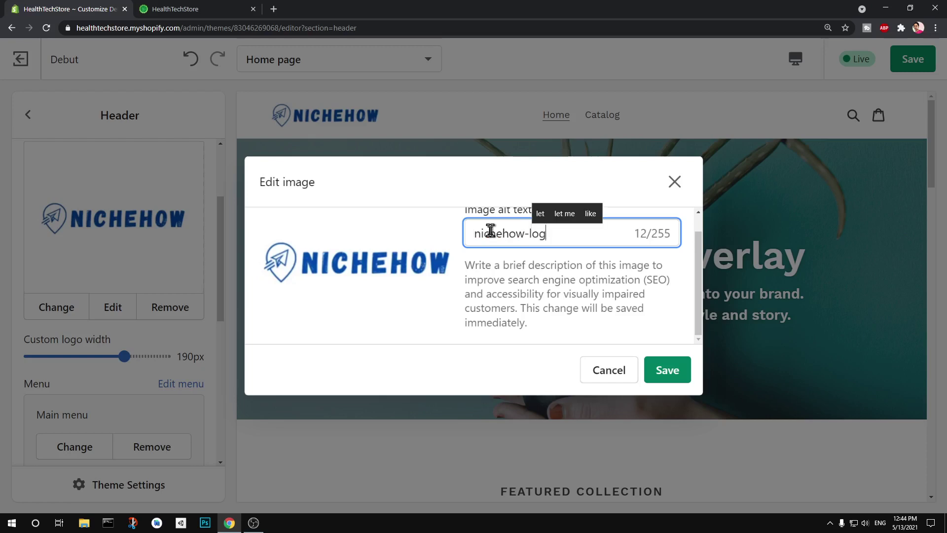
pyautogui.write('o')
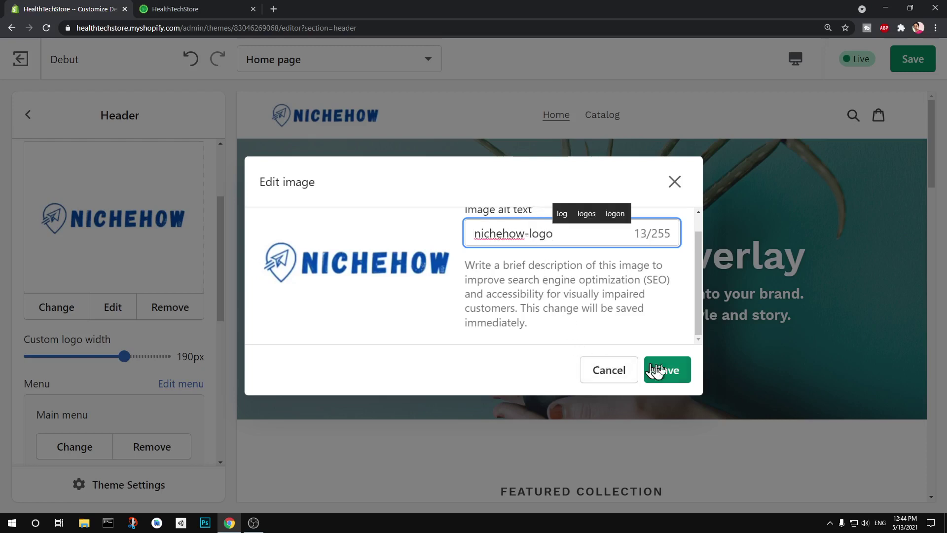
pyautogui.click(687, 372)
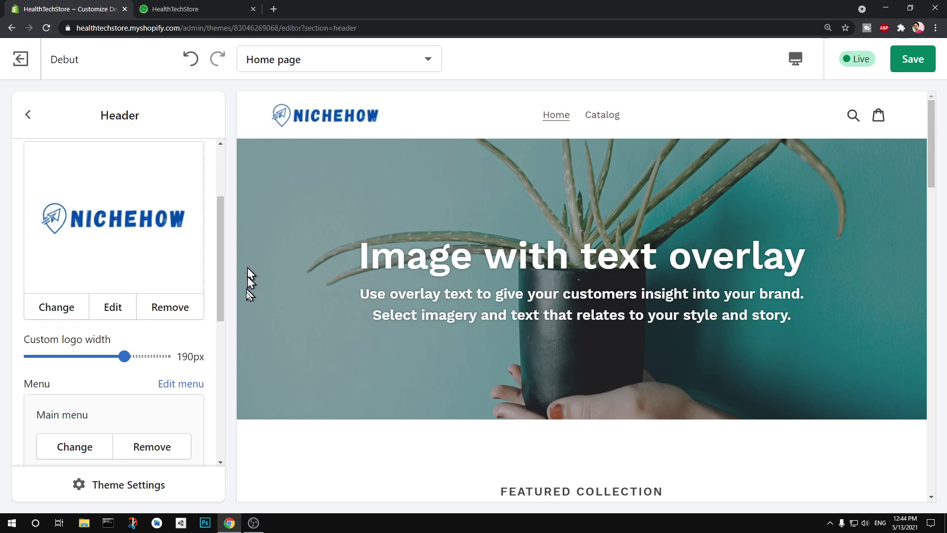
pyautogui.moveTo(219, 311)
pyautogui.mouseDown()
pyautogui.moveTo(221, 371)
pyautogui.moveTo(226, 264)
pyautogui.moveTo(226, 376)
pyautogui.mouseUp()
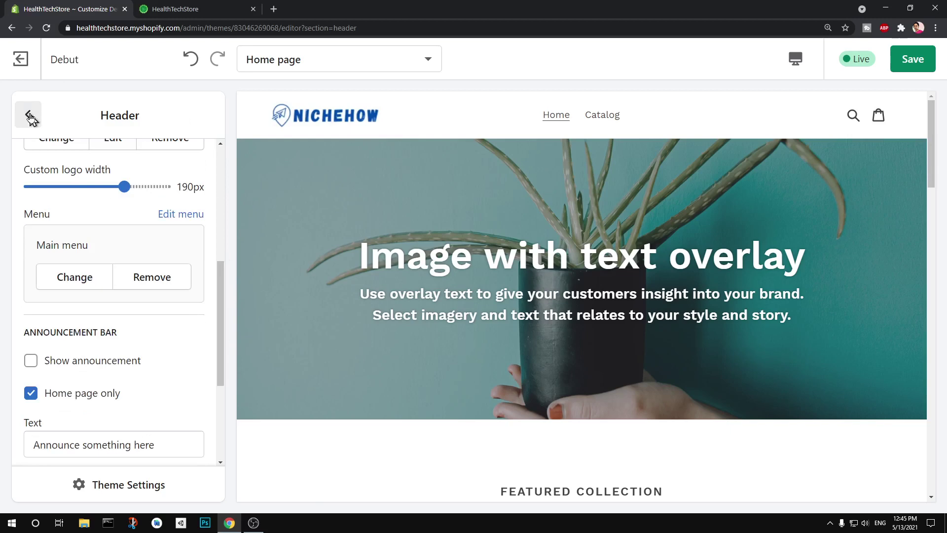
# Step: Save the Debut theme from the sections list and switch to the storefront tab
pyautogui.click(30, 117)
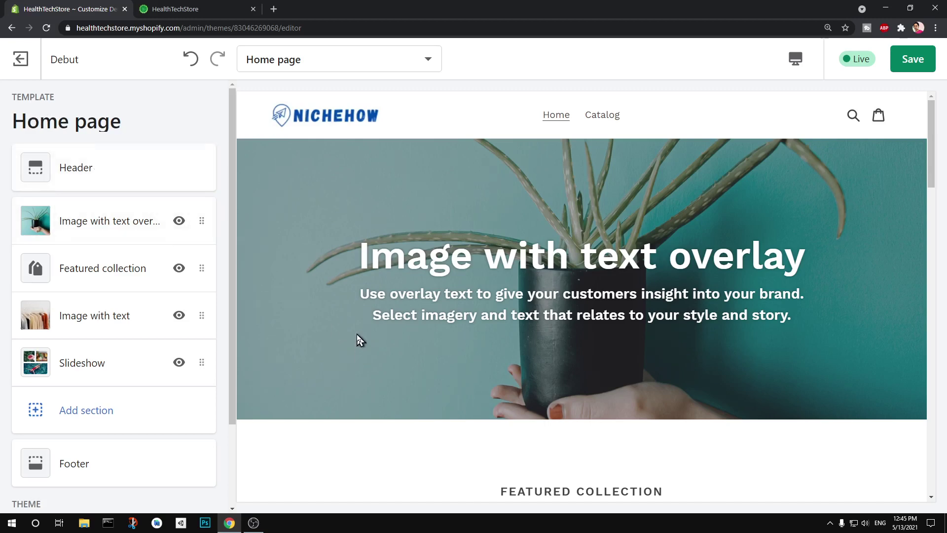
pyautogui.click(907, 67)
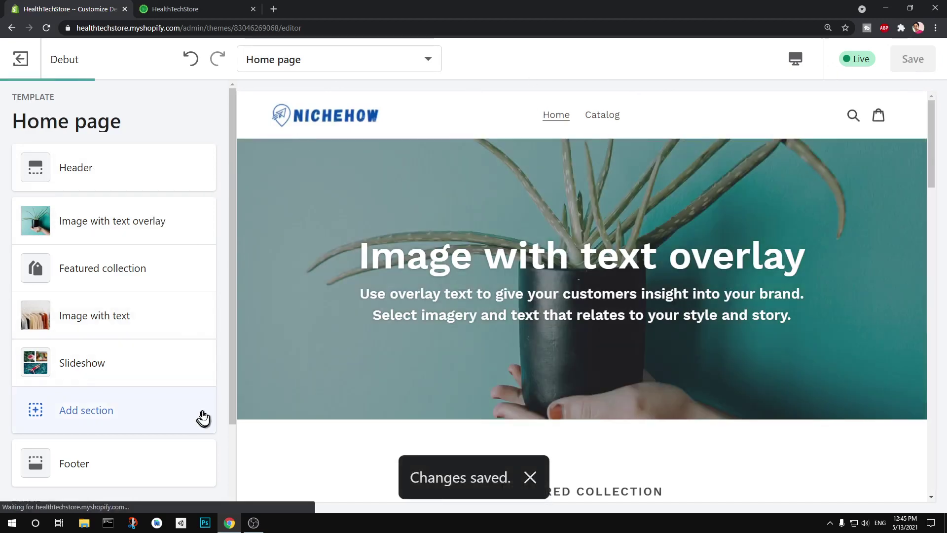
pyautogui.click(184, 9)
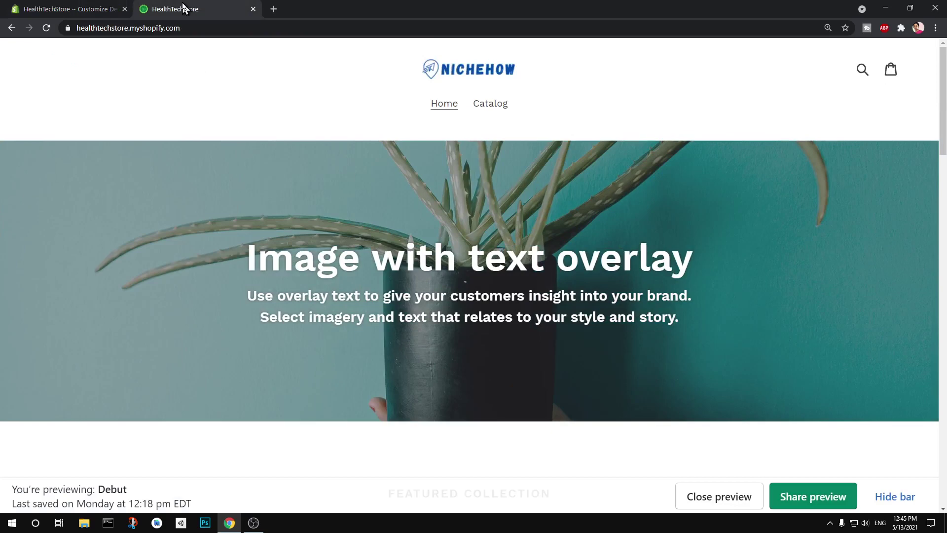
# Step: Reload the storefront to show the NICHEHOW logo, hide the preview bar, and restore down the window
pyautogui.click(46, 29)
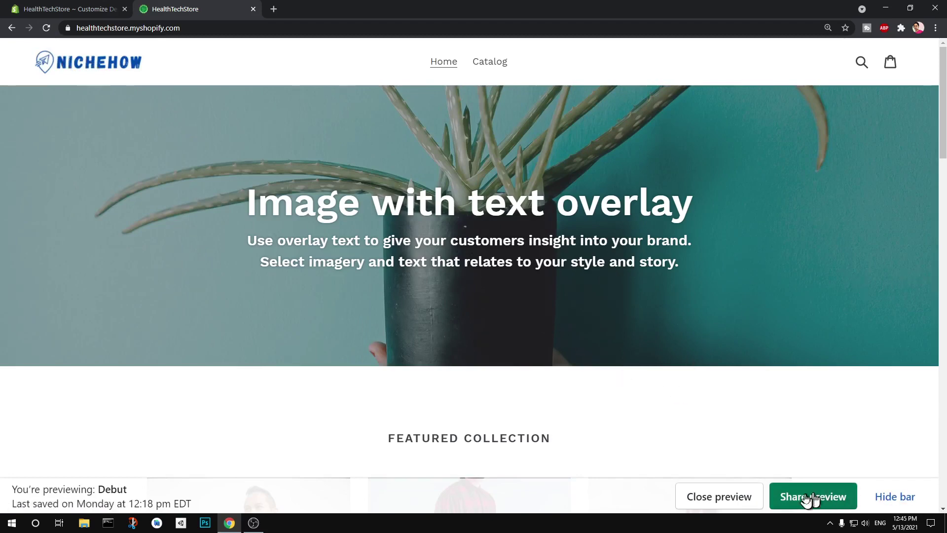
pyautogui.click(895, 504)
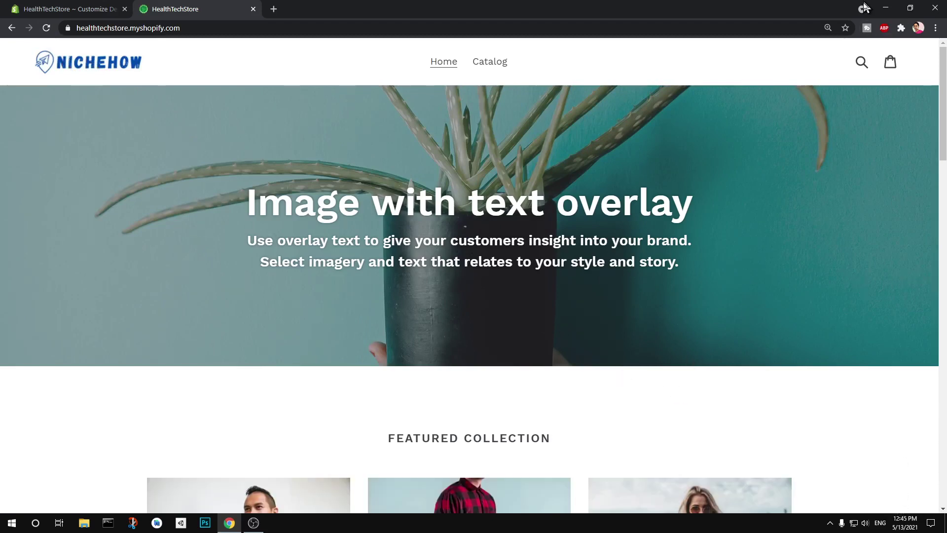
pyautogui.click(909, 9)
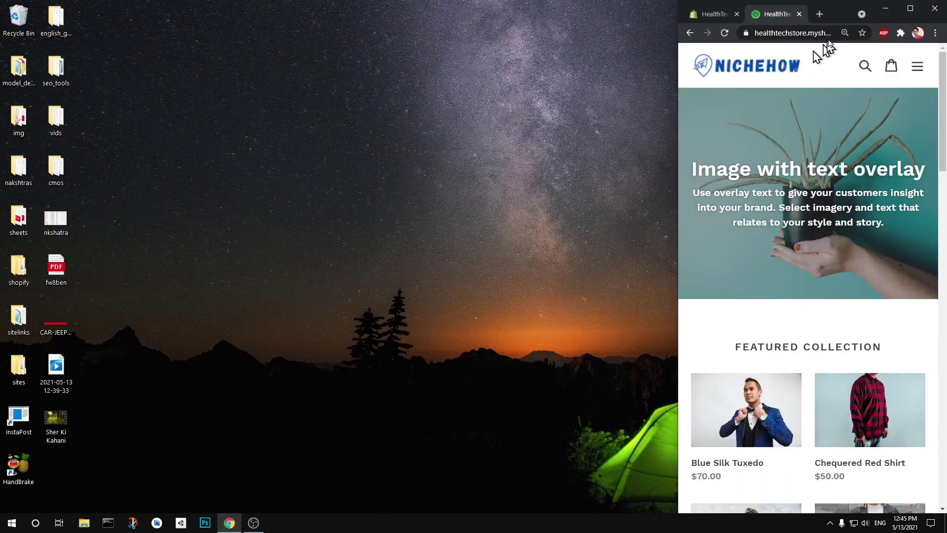
# Step: Move and widen the browser window to check the left-aligned NICHEHOW header, then maximize it
pyautogui.moveTo(832, 10); pyautogui.dragTo(479, 35)
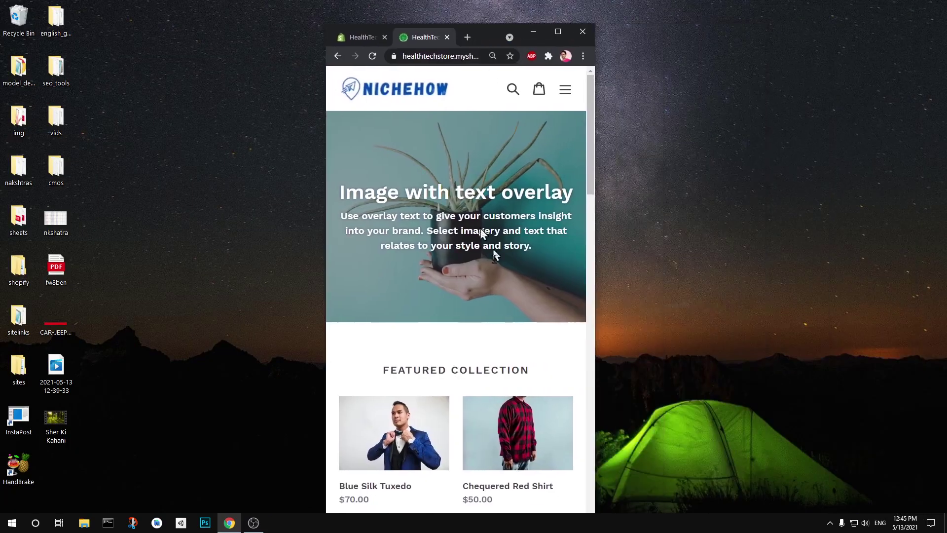
pyautogui.moveTo(595, 352)
pyautogui.mouseDown()
pyautogui.moveTo(783, 360)
pyautogui.moveTo(858, 352)
pyautogui.moveTo(847, 355)
pyautogui.mouseUp()
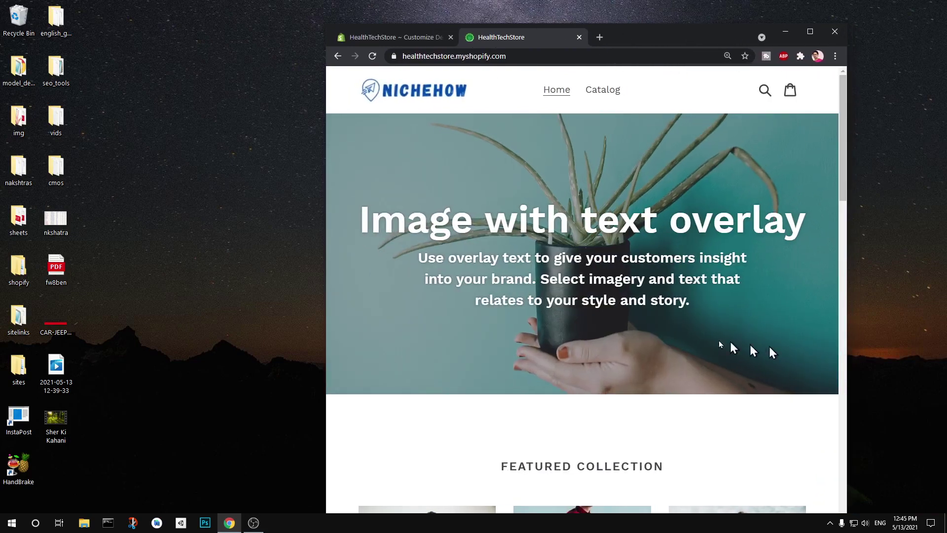
pyautogui.scroll(-4, 770, 348)
pyautogui.scroll(-5, 725, 344)
pyautogui.scroll(-1, 682, 338)
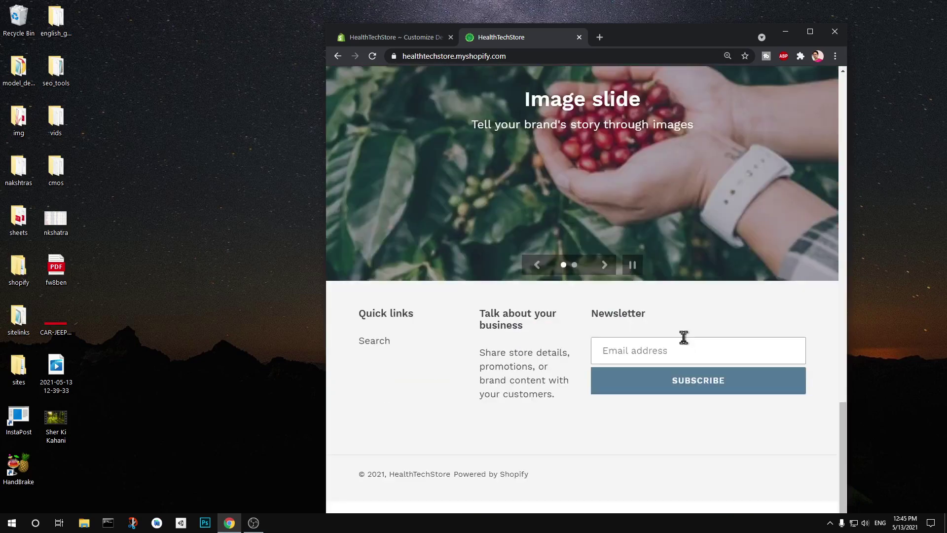
pyautogui.scroll(10, 684, 338)
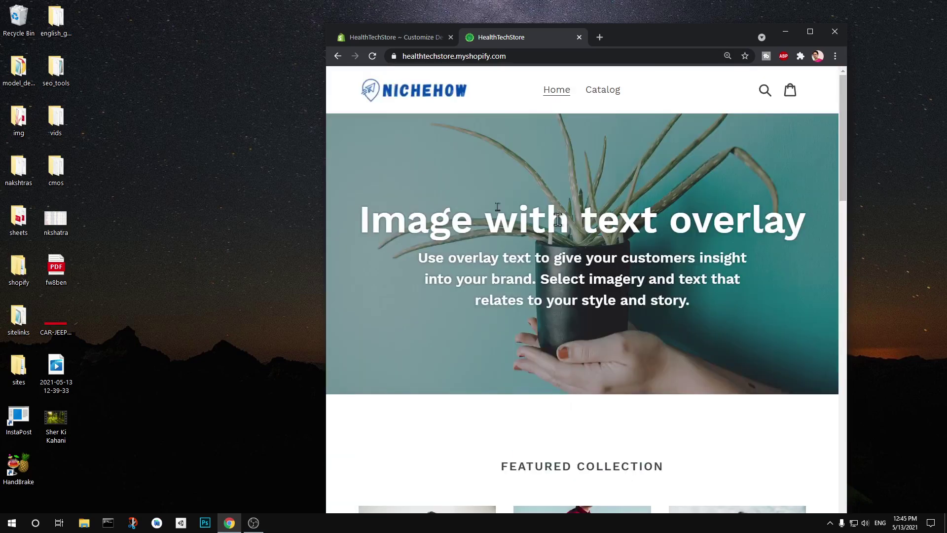
pyautogui.click(809, 32)
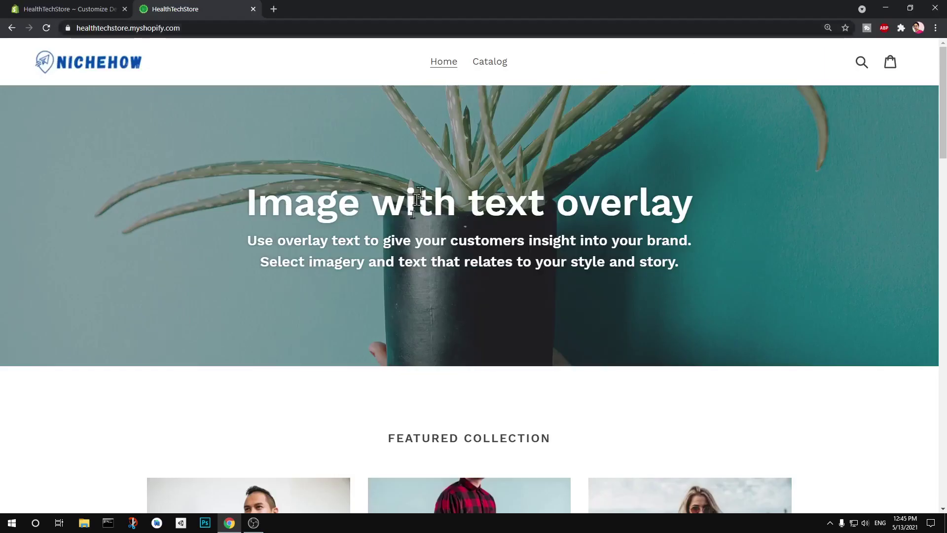
pyautogui.scroll(-3, 462, 328)
pyautogui.scroll(-10, 450, 315)
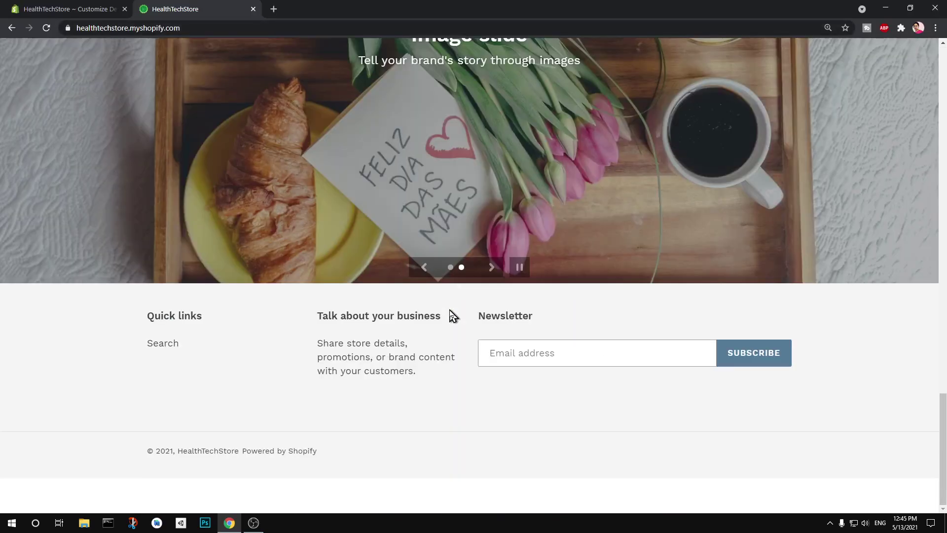
pyautogui.scroll(10, 450, 316)
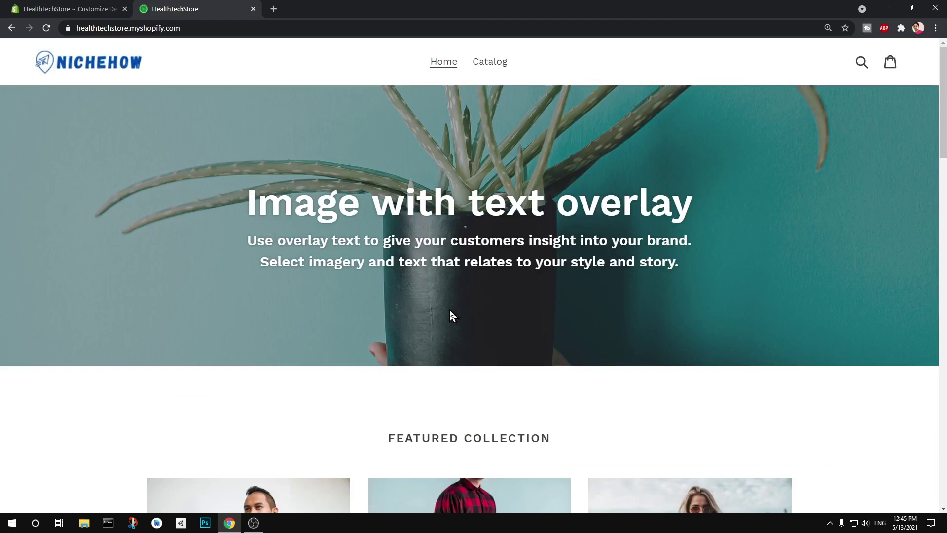
pyautogui.scroll(-5, 449, 316)
pyautogui.scroll(-5, 449, 316)
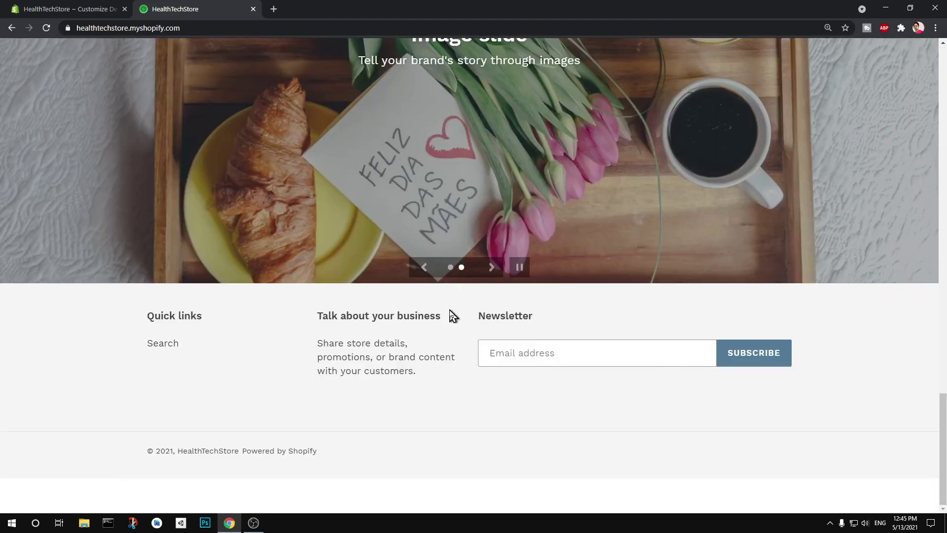
pyautogui.scroll(10, 453, 316)
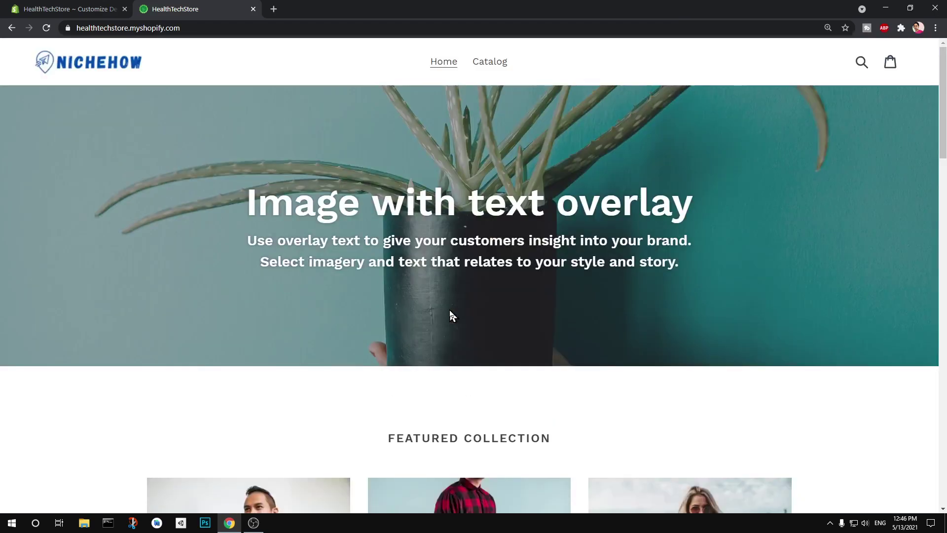